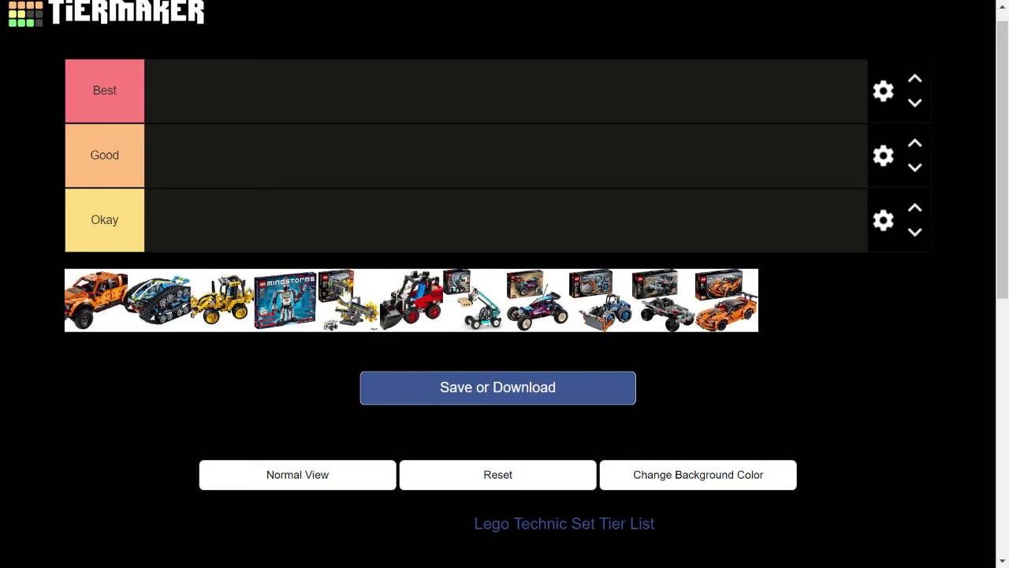
Place the bucket-wheel excavator set as the only entry in the Best tier.
{"action": "mouse_move", "coordinate": [344, 292]}
{"action": "left_mouse_down"}
{"action": "mouse_move", "coordinate": [285, 217]}
{"action": "mouse_move", "coordinate": [269, 152]}
{"action": "mouse_move", "coordinate": [228, 106]}
{"action": "left_mouse_up"}
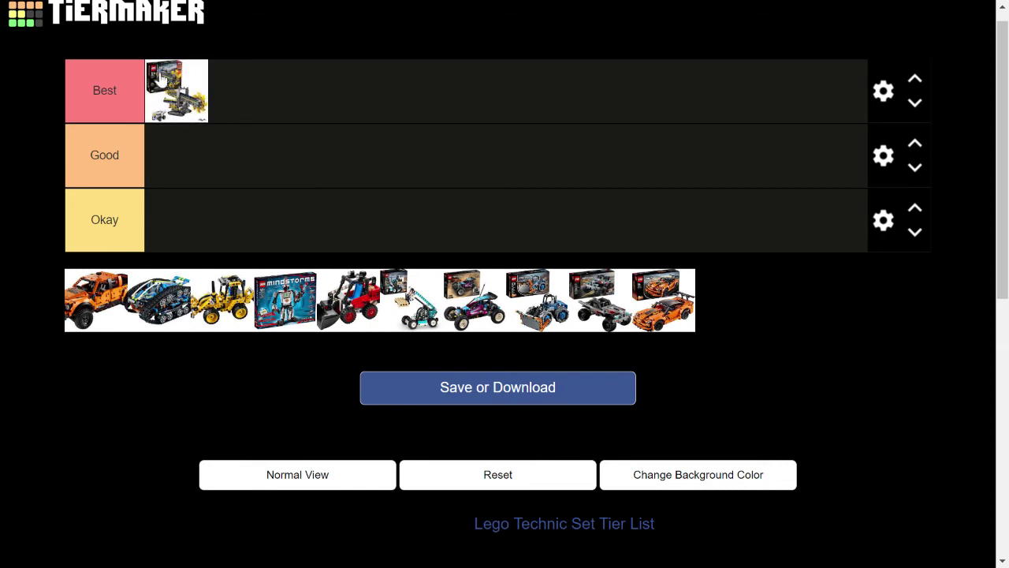
{"action": "left_click_drag", "start_coordinate": [164, 81], "coordinate": [166, 79]}
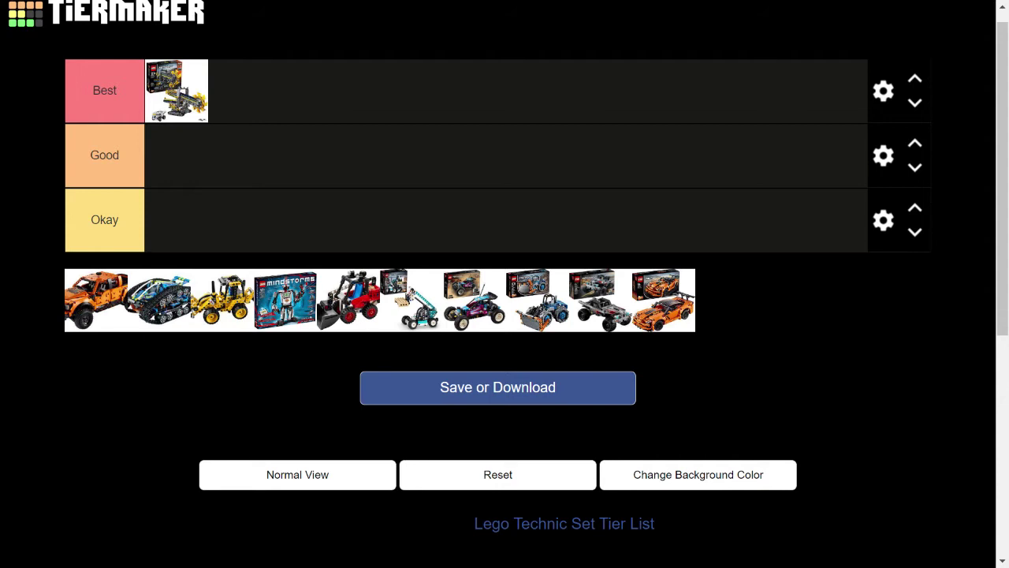
Put the blue tracked vehicle set in the Best tier next to the excavator.
{"action": "mouse_move", "coordinate": [143, 306]}
{"action": "left_mouse_down"}
{"action": "mouse_move", "coordinate": [216, 242]}
{"action": "mouse_move", "coordinate": [289, 217]}
{"action": "mouse_move", "coordinate": [317, 154]}
{"action": "mouse_move", "coordinate": [283, 125]}
{"action": "left_mouse_up"}
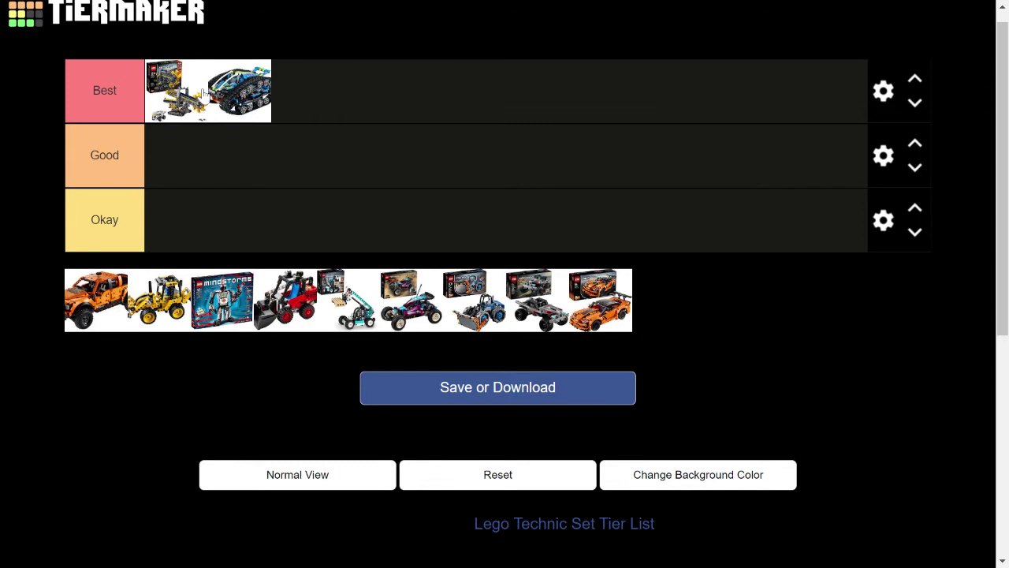
{"action": "left_click_drag", "start_coordinate": [198, 97], "coordinate": [205, 85]}
Move the Mindstorms robot box from the unranked pool into the Good tier.
{"action": "left_click_drag", "start_coordinate": [250, 284], "coordinate": [209, 160]}
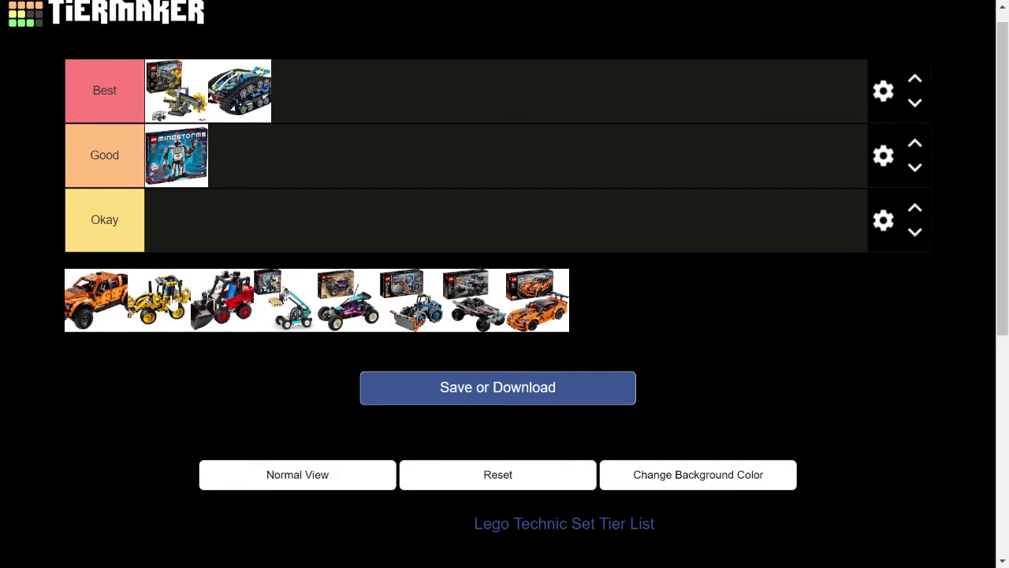
Place the orange pickup truck set in the Good tier after the Mindstorms robot.
{"action": "mouse_move", "coordinate": [114, 313]}
{"action": "left_mouse_down"}
{"action": "mouse_move", "coordinate": [203, 248]}
{"action": "mouse_move", "coordinate": [249, 238]}
{"action": "mouse_move", "coordinate": [280, 204]}
{"action": "mouse_move", "coordinate": [304, 217]}
{"action": "mouse_move", "coordinate": [304, 168]}
{"action": "left_mouse_up"}
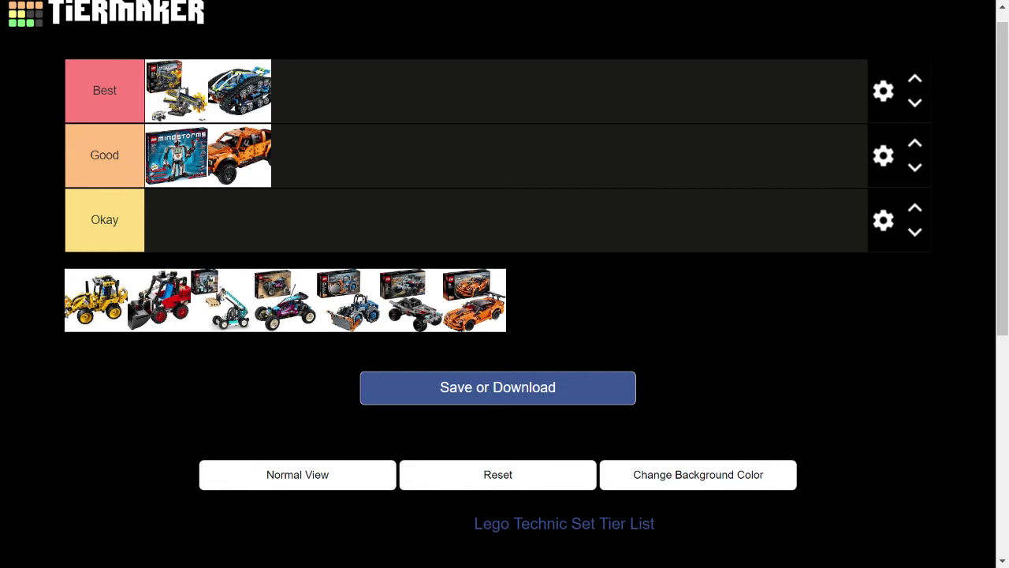
{"action": "mouse_move", "coordinate": [247, 177]}
{"action": "left_mouse_down"}
{"action": "mouse_move", "coordinate": [399, 138]}
{"action": "mouse_move", "coordinate": [364, 131]}
{"action": "mouse_move", "coordinate": [295, 181]}
{"action": "left_mouse_up"}
Put the off-road buggy set in the Good tier after the orange truck and adjust the placements.
{"action": "mouse_move", "coordinate": [285, 300]}
{"action": "left_mouse_down"}
{"action": "mouse_move", "coordinate": [495, 152]}
{"action": "mouse_move", "coordinate": [474, 209]}
{"action": "mouse_move", "coordinate": [489, 182]}
{"action": "left_mouse_up"}
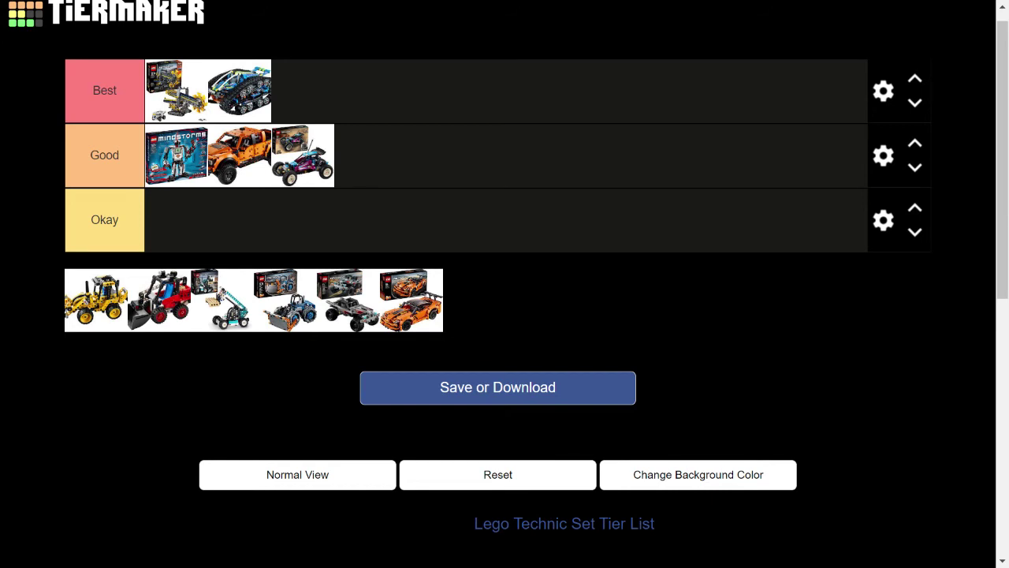
{"action": "left_click_drag", "start_coordinate": [250, 92], "coordinate": [272, 83]}
{"action": "left_click_drag", "start_coordinate": [245, 162], "coordinate": [247, 172]}
Place the orange sports car set as the first entry in the Okay tier.
{"action": "mouse_move", "coordinate": [406, 316]}
{"action": "left_mouse_down"}
{"action": "mouse_move", "coordinate": [405, 285]}
{"action": "mouse_move", "coordinate": [438, 224]}
{"action": "left_mouse_up"}
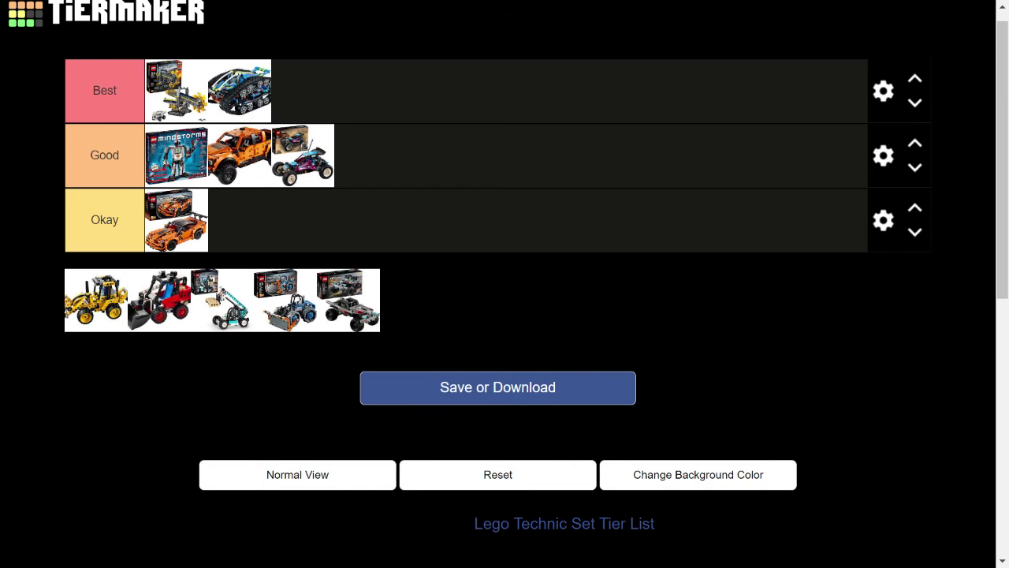
{"action": "left_click_drag", "start_coordinate": [181, 246], "coordinate": [218, 248]}
Settle the yellow backhoe loader in the Good tier after the buggy, then pull out the grey truck.
{"action": "mouse_move", "coordinate": [110, 309]}
{"action": "left_mouse_down"}
{"action": "mouse_move", "coordinate": [374, 253]}
{"action": "mouse_move", "coordinate": [483, 214]}
{"action": "mouse_move", "coordinate": [536, 76]}
{"action": "mouse_move", "coordinate": [539, 110]}
{"action": "mouse_move", "coordinate": [513, 186]}
{"action": "left_mouse_up"}
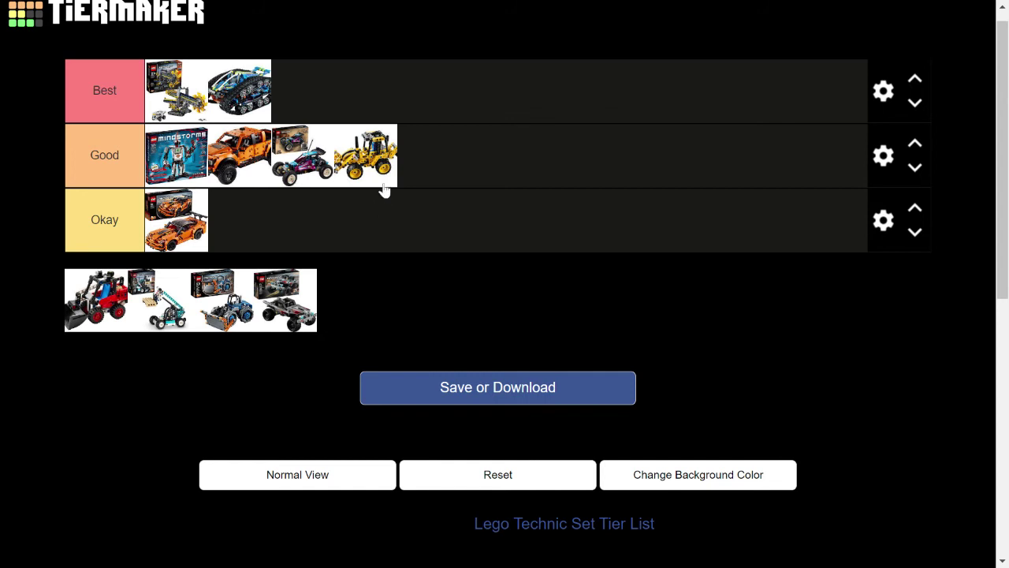
{"action": "mouse_move", "coordinate": [386, 187]}
{"action": "left_mouse_down"}
{"action": "mouse_move", "coordinate": [401, 149]}
{"action": "mouse_move", "coordinate": [397, 177]}
{"action": "left_mouse_up"}
{"action": "left_click_drag", "start_coordinate": [372, 172], "coordinate": [374, 170]}
{"action": "mouse_move", "coordinate": [286, 316]}
{"action": "left_mouse_down"}
{"action": "mouse_move", "coordinate": [338, 254]}
{"action": "mouse_move", "coordinate": [318, 243]}
{"action": "mouse_move", "coordinate": [420, 252]}
{"action": "mouse_move", "coordinate": [511, 93]}
{"action": "mouse_move", "coordinate": [495, 189]}
{"action": "mouse_move", "coordinate": [487, 184]}
{"action": "left_mouse_up"}
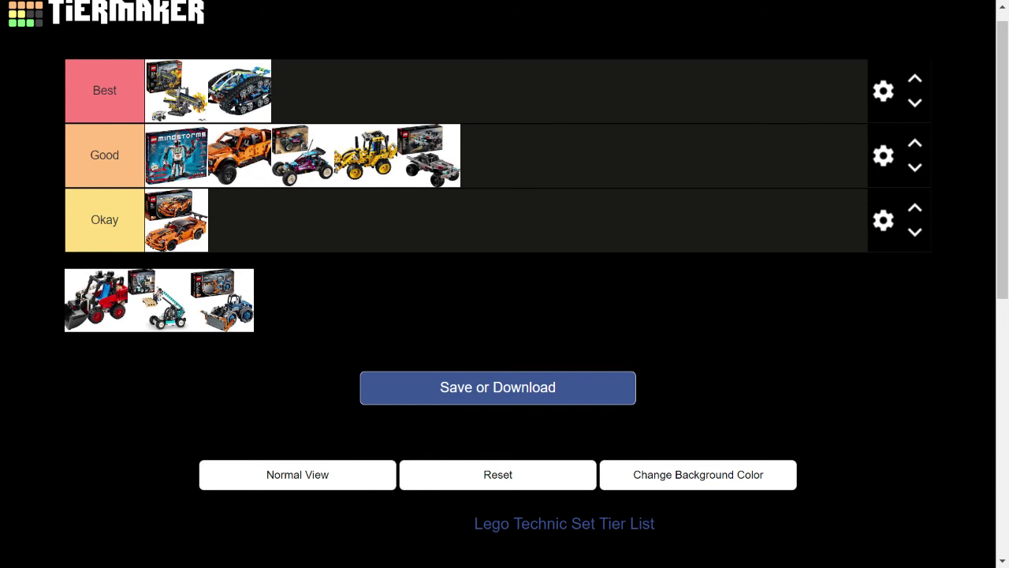
Move the grey truck set down from Good into Okay beside the orange sports car.
{"action": "mouse_move", "coordinate": [429, 155]}
{"action": "left_mouse_down"}
{"action": "mouse_move", "coordinate": [424, 194]}
{"action": "mouse_move", "coordinate": [446, 215]}
{"action": "left_mouse_up"}
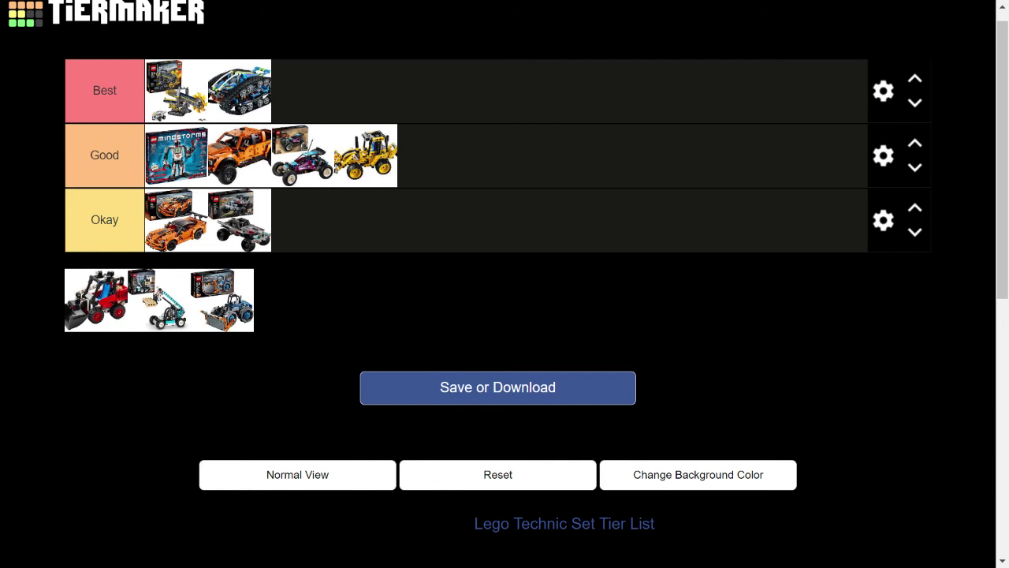
Reorder the grey truck within Okay and add the blue bulldozer as Okay's third entry.
{"action": "left_click_drag", "start_coordinate": [246, 225], "coordinate": [265, 229]}
{"action": "mouse_move", "coordinate": [204, 310]}
{"action": "left_mouse_down"}
{"action": "mouse_move", "coordinate": [351, 285]}
{"action": "mouse_move", "coordinate": [309, 232]}
{"action": "left_mouse_up"}
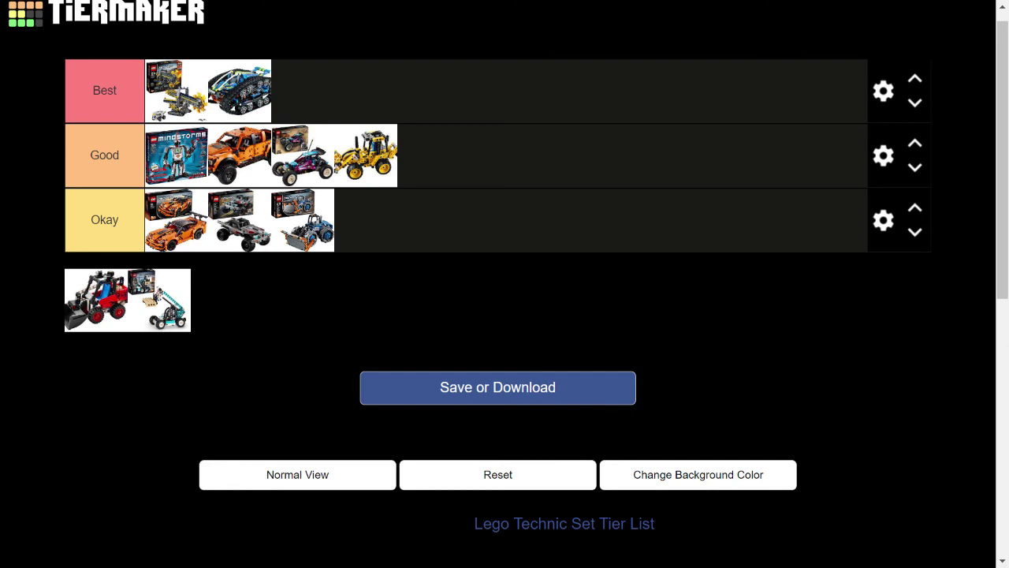
Drop the red skid-steer loader set at the end of the Okay tier.
{"action": "mouse_move", "coordinate": [120, 298]}
{"action": "left_mouse_down"}
{"action": "mouse_move", "coordinate": [419, 243]}
{"action": "mouse_move", "coordinate": [373, 239]}
{"action": "mouse_move", "coordinate": [461, 178]}
{"action": "left_mouse_up"}
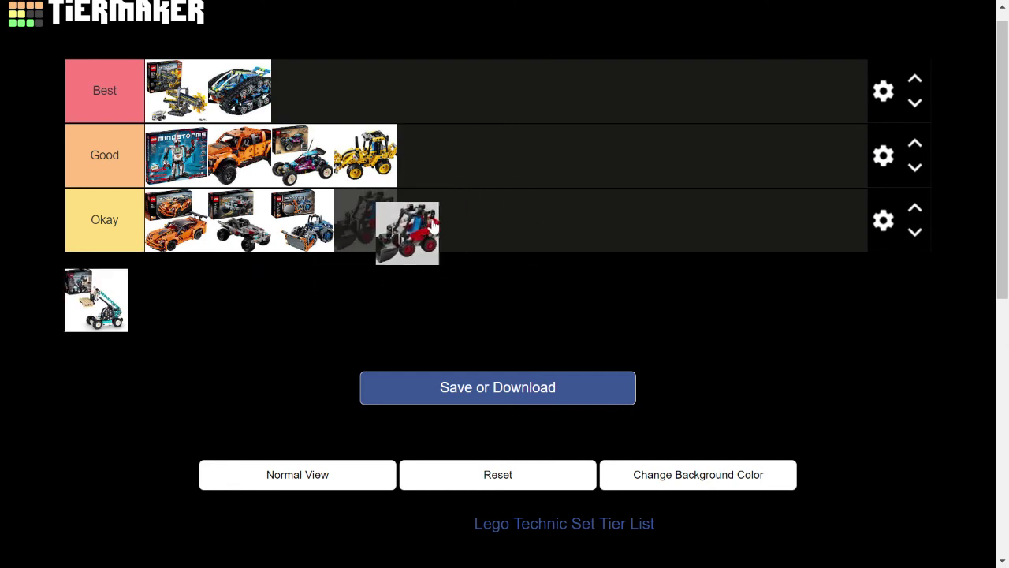
{"action": "left_click_drag", "start_coordinate": [432, 224], "coordinate": [430, 225]}
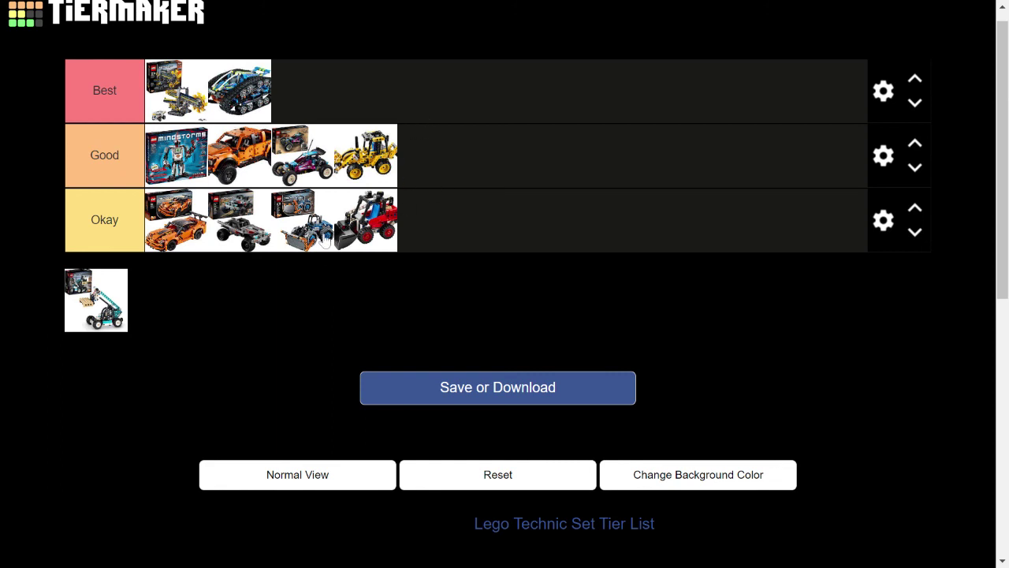
Move the teal telehandler set into the Good tier, fifth after the yellow loader.
{"action": "mouse_move", "coordinate": [99, 312]}
{"action": "left_mouse_down"}
{"action": "mouse_move", "coordinate": [314, 347]}
{"action": "mouse_move", "coordinate": [355, 366]}
{"action": "mouse_move", "coordinate": [496, 272]}
{"action": "mouse_move", "coordinate": [509, 276]}
{"action": "mouse_move", "coordinate": [513, 187]}
{"action": "left_mouse_up"}
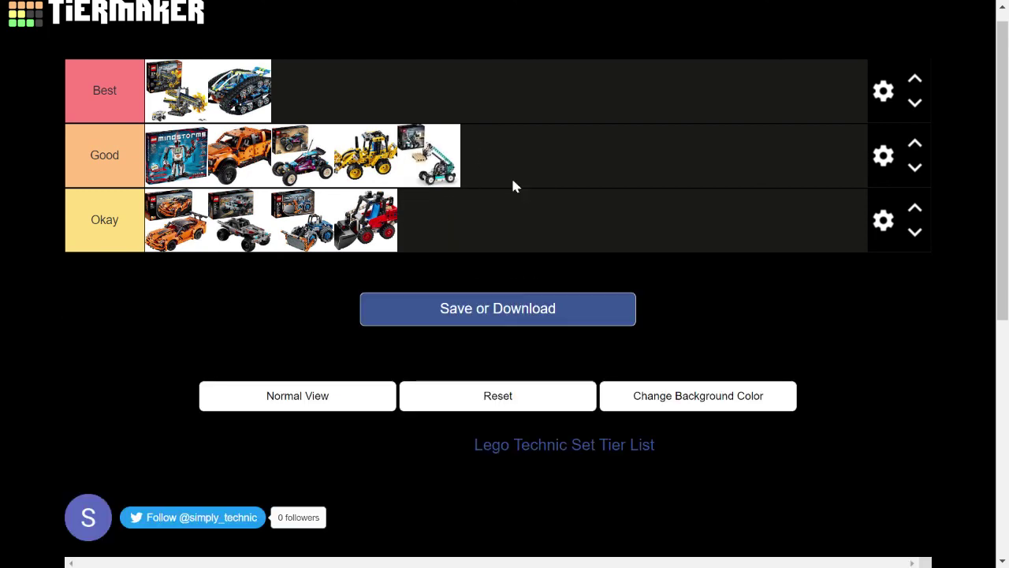